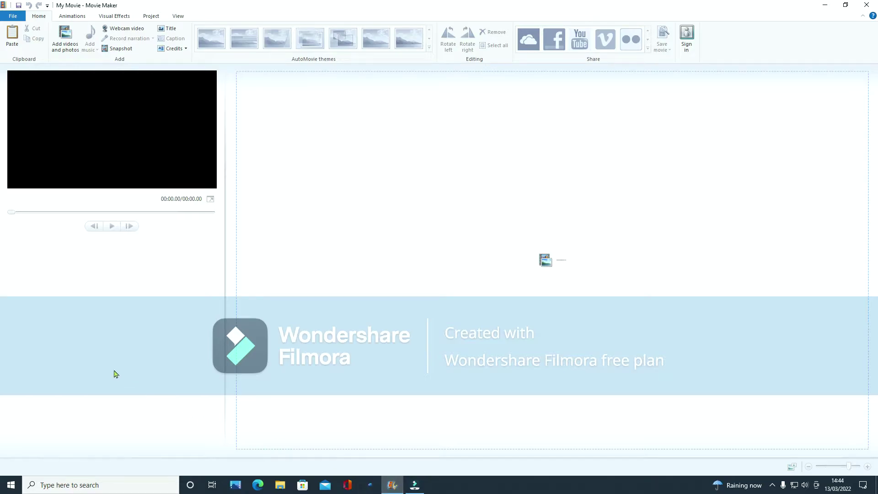
# Import usevideo.MP4 (00:42.72) from the Audio sync folder into the project.
pyautogui.click(67, 48)
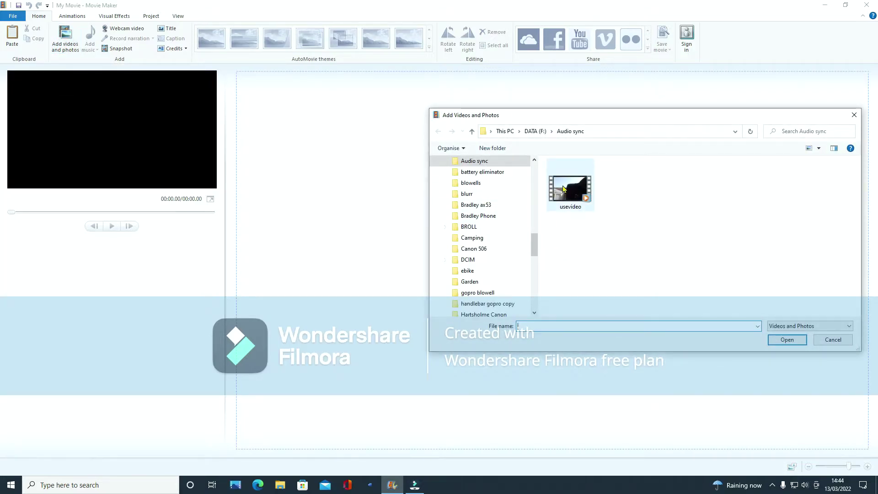
pyautogui.click(564, 188)
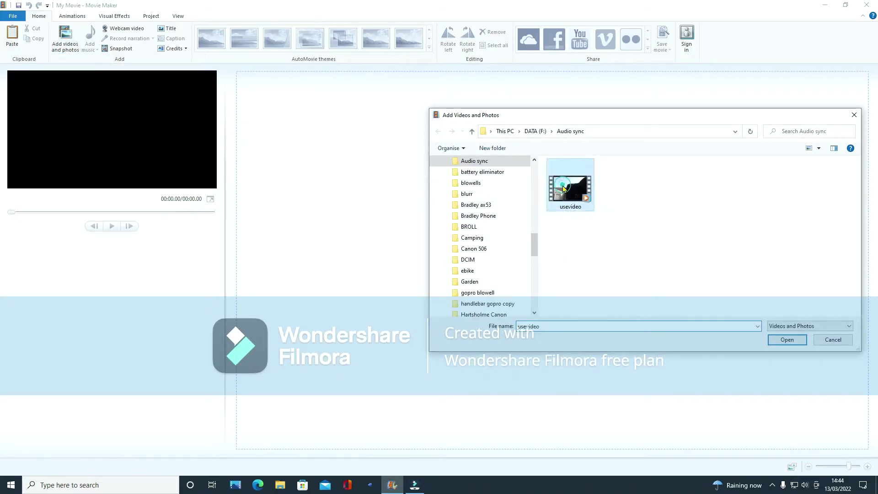
pyautogui.click(787, 340)
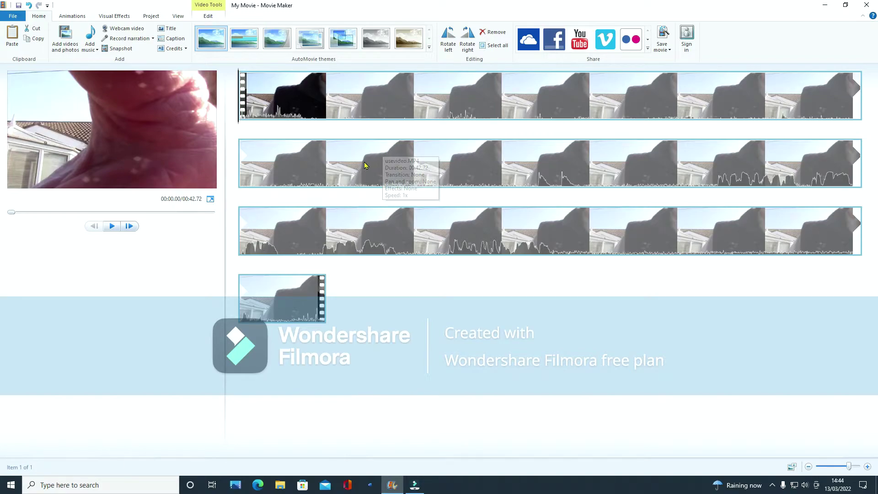
# Split usevideo at 00:13.63 and remove the dark opening piece, leaving 00:29.12.
pyautogui.click(326, 167)
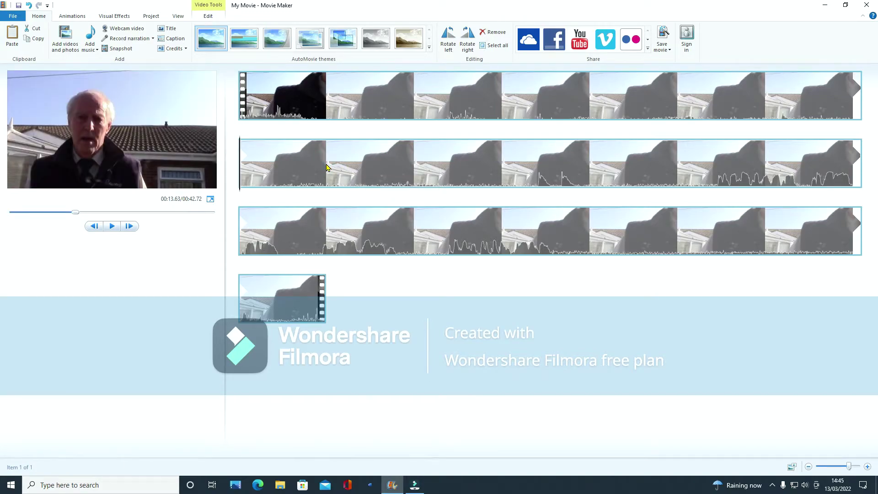
pyautogui.rightClick(272, 165)
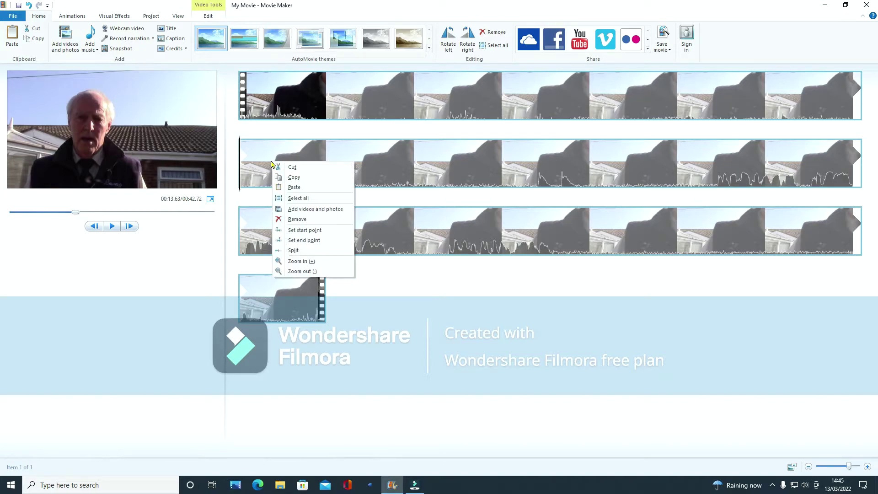
pyautogui.click(291, 250)
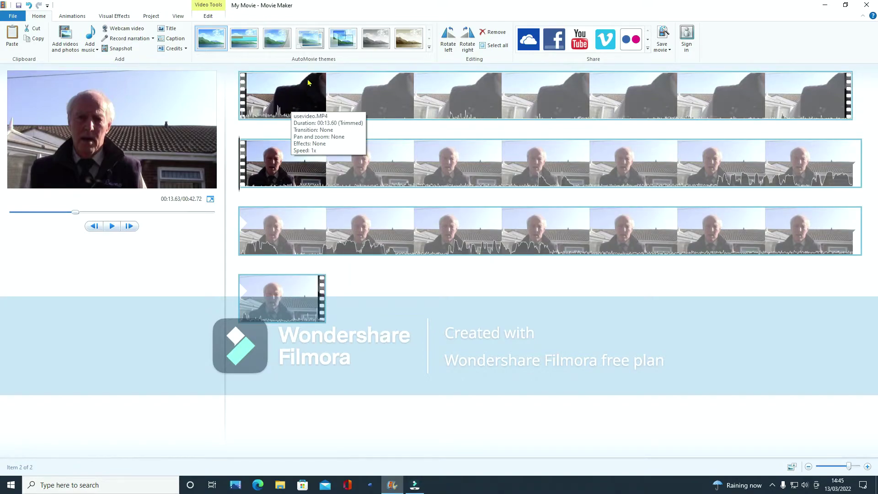
pyautogui.rightClick(331, 94)
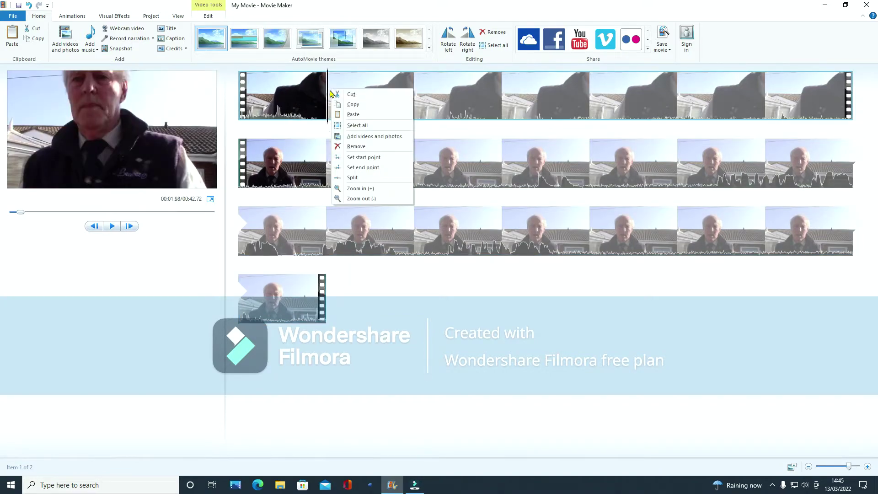
pyautogui.click(350, 147)
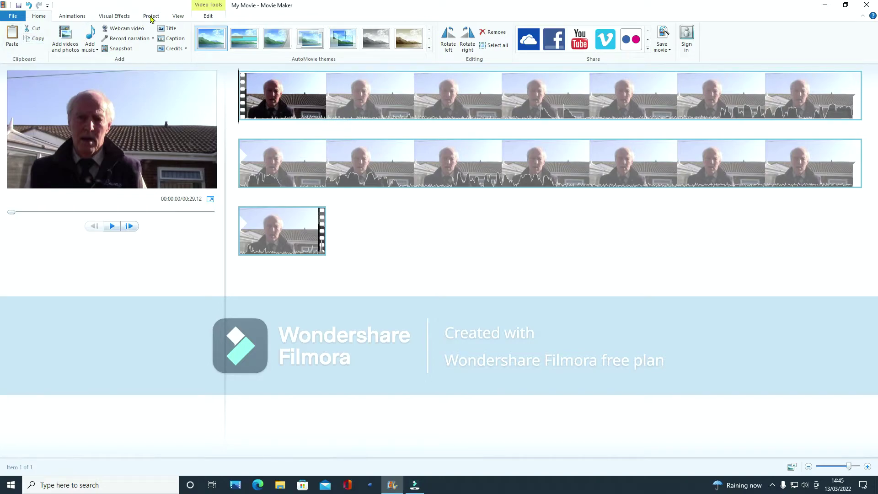
# Mute the usevideo clip by setting its video volume slider to minimum.
pyautogui.click(206, 17)
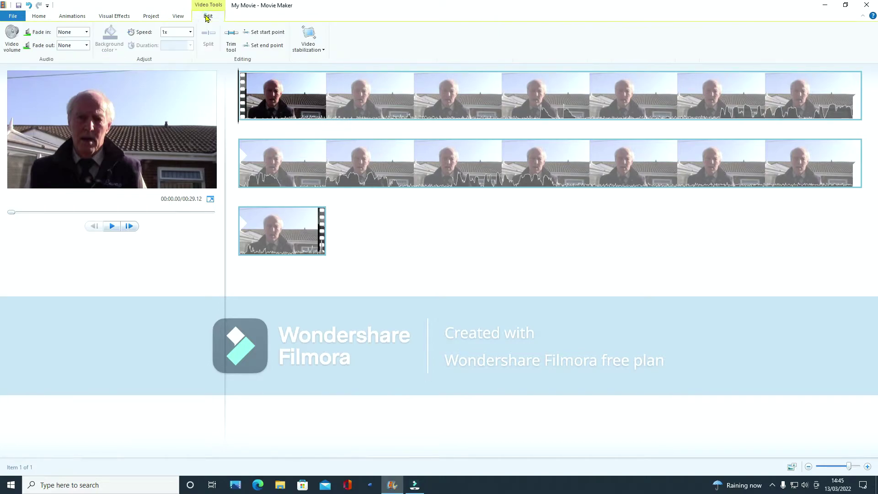
pyautogui.click(10, 42)
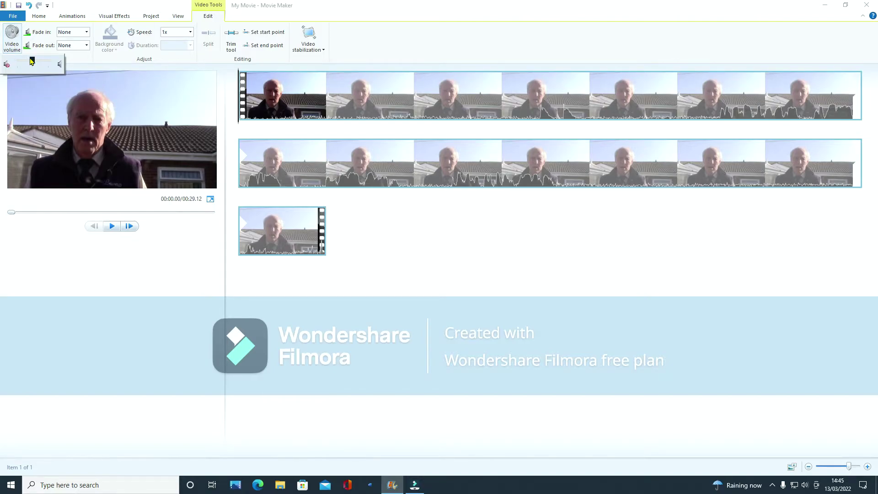
pyautogui.moveTo(32, 61); pyautogui.dragTo(17, 61)
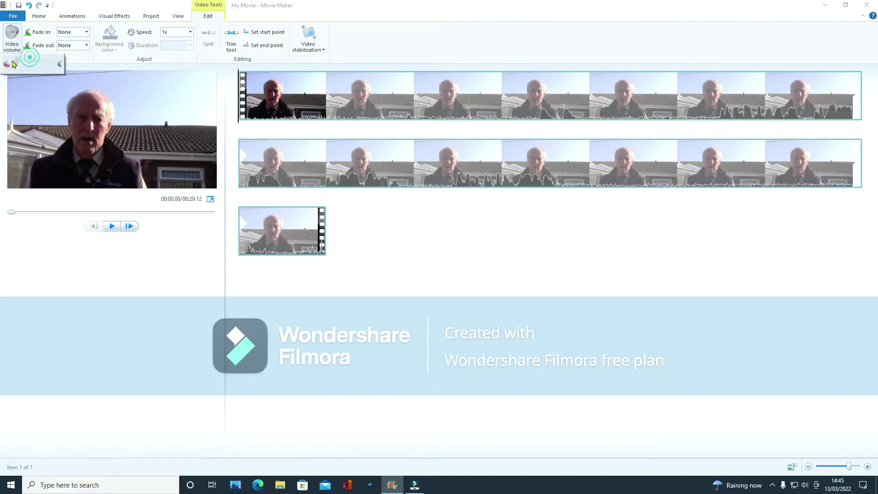
pyautogui.click(88, 342)
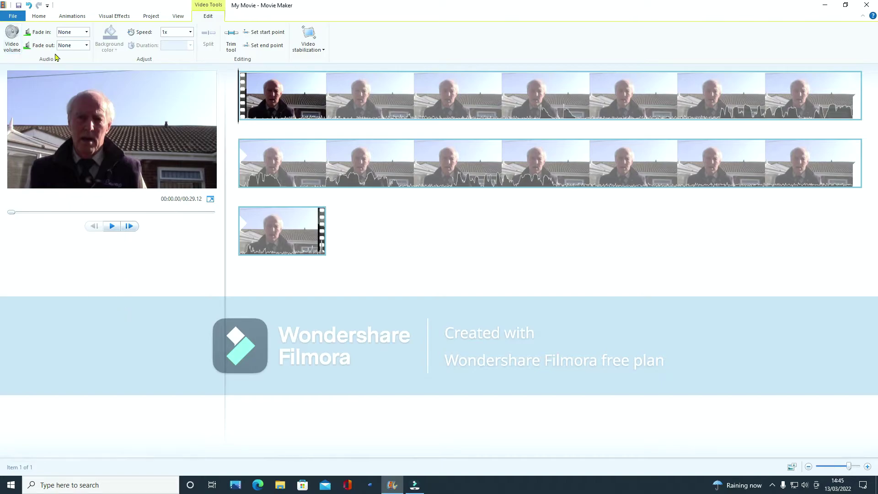
pyautogui.click(39, 17)
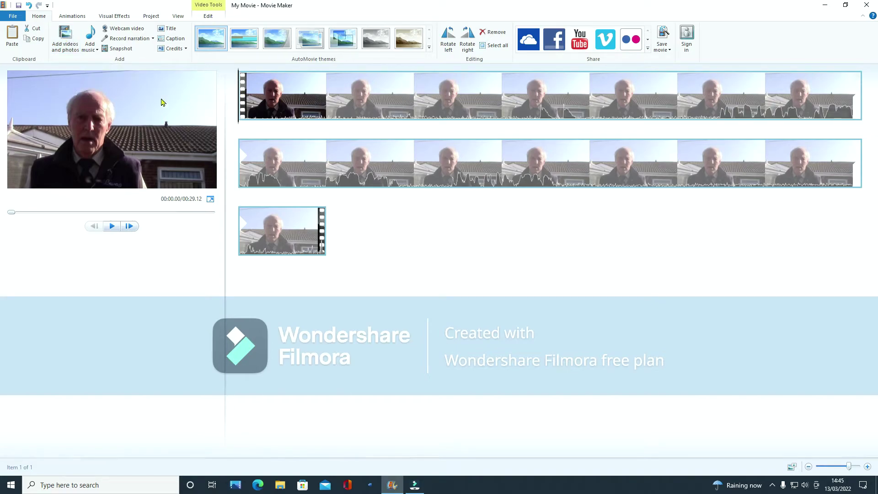
# Add the useaudio recording as music at the current playhead point.
pyautogui.click(88, 48)
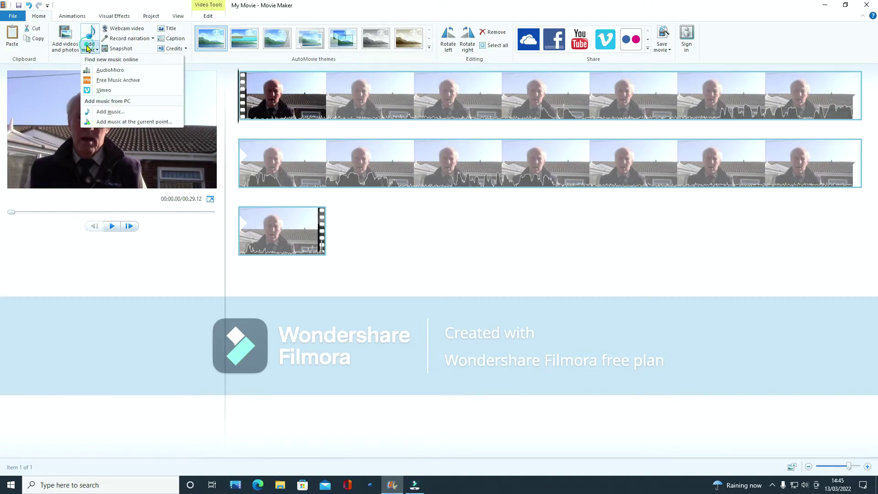
pyautogui.click(120, 122)
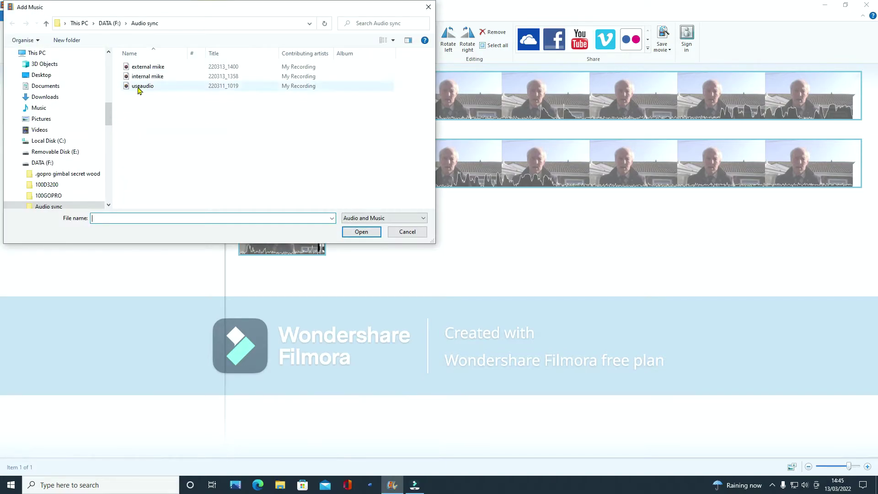
pyautogui.click(140, 87)
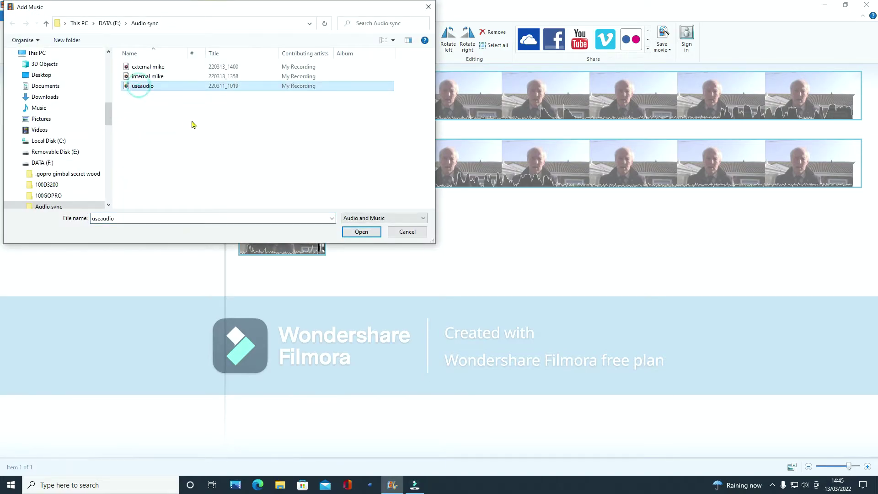
pyautogui.click(361, 232)
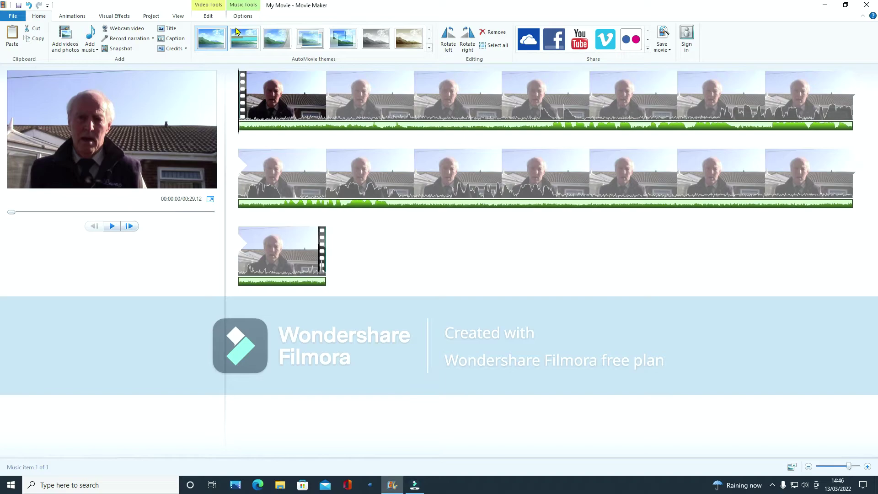
# Step the music track's start time up to 3.69s to sync it with the video.
pyautogui.click(238, 17)
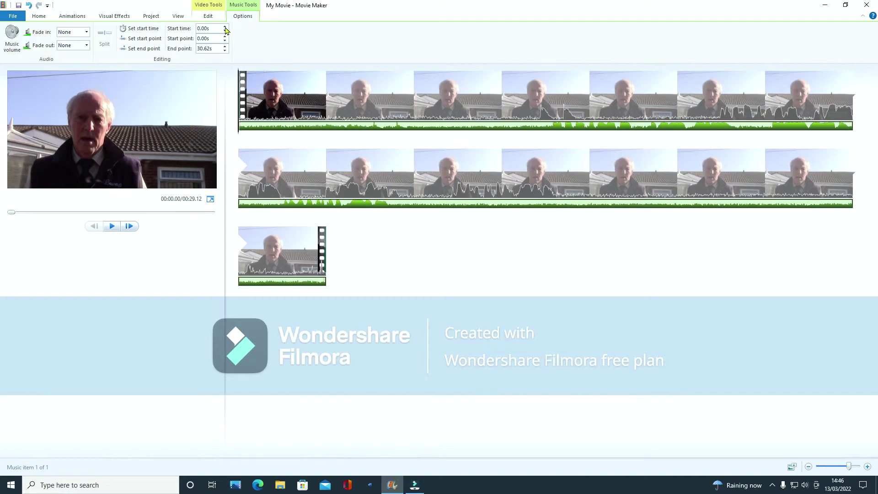
pyautogui.click(225, 28)
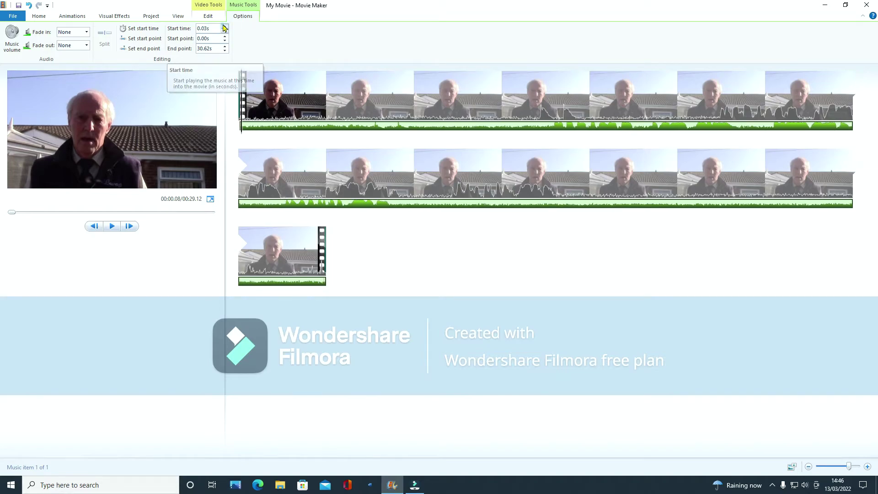
pyautogui.click(224, 28)
pyautogui.click(224, 28)
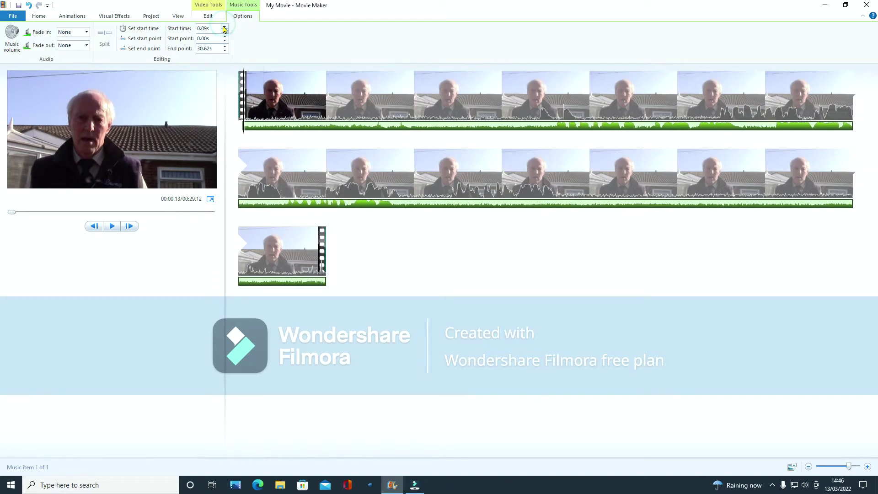
pyautogui.click(224, 28)
pyautogui.click(225, 28)
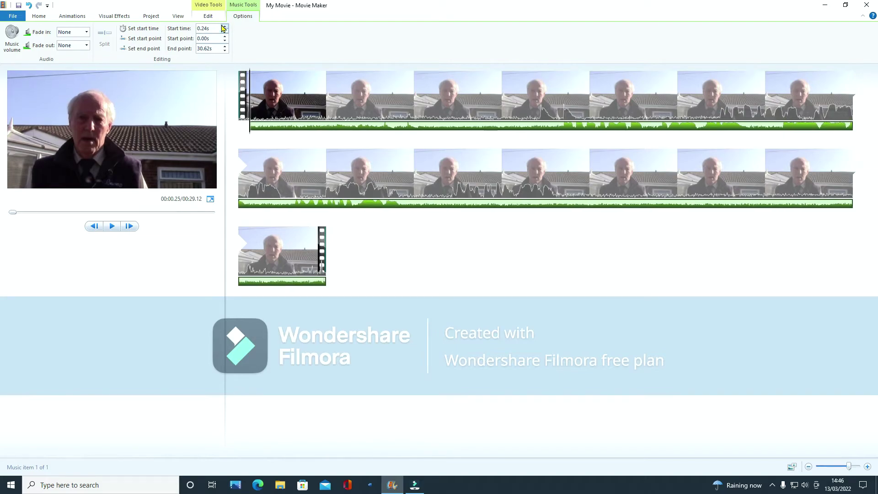
pyautogui.click(225, 28)
pyautogui.click(225, 28)
pyautogui.click(225, 28)
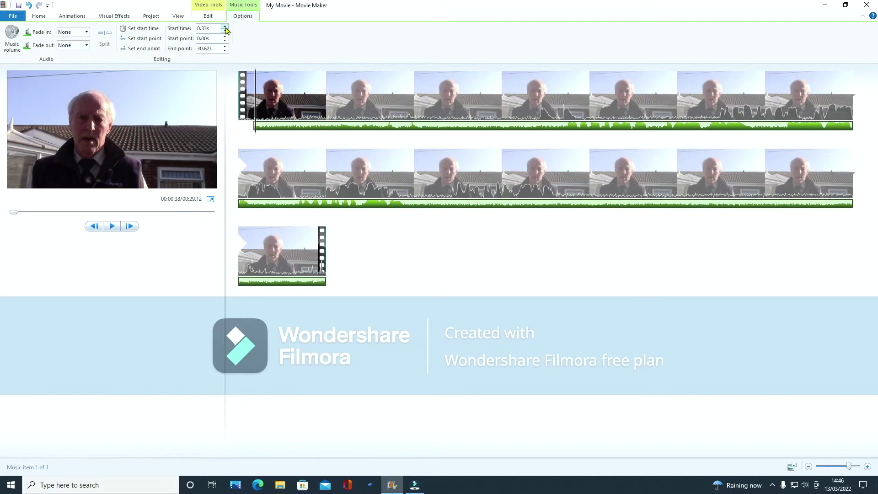
pyautogui.click(225, 28)
pyautogui.click(225, 28)
pyautogui.click(226, 28)
pyautogui.click(225, 27)
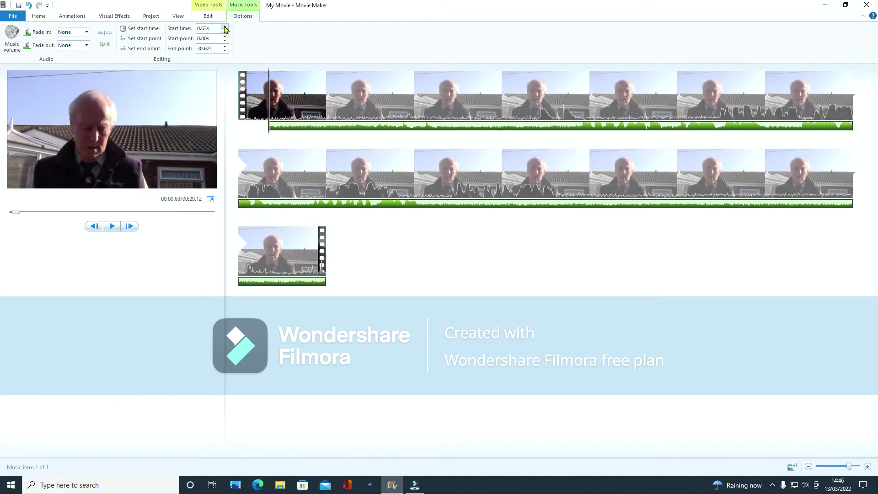
pyautogui.click(225, 28)
pyautogui.click(225, 28)
pyautogui.click(225, 28)
pyautogui.click(225, 28)
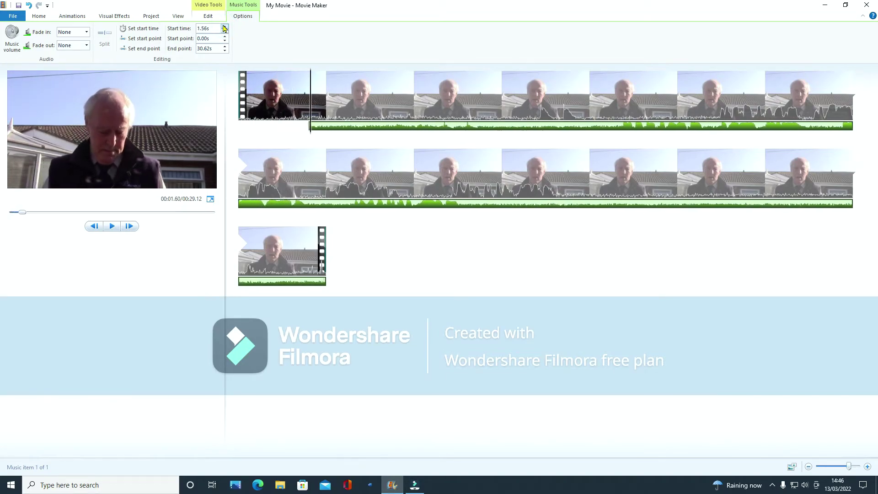
pyautogui.click(225, 28)
pyautogui.click(225, 28)
pyautogui.click(224, 28)
pyautogui.click(225, 28)
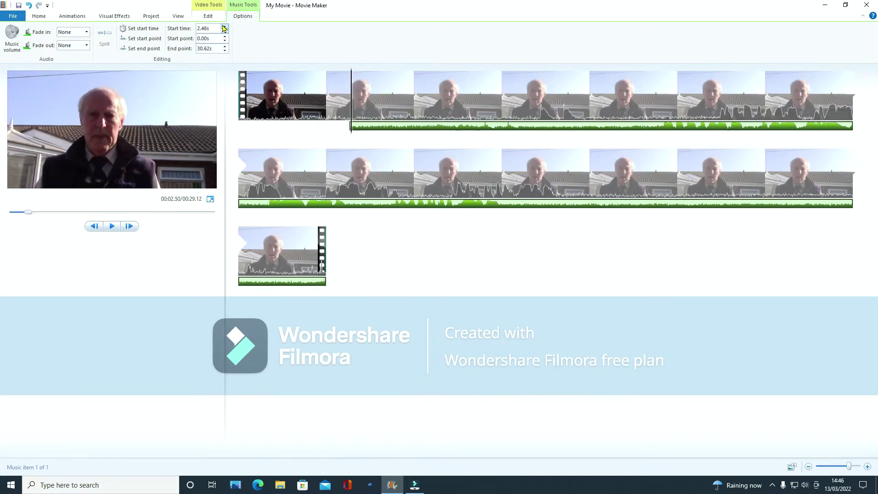
pyautogui.click(225, 28)
pyautogui.click(224, 28)
pyautogui.click(224, 28)
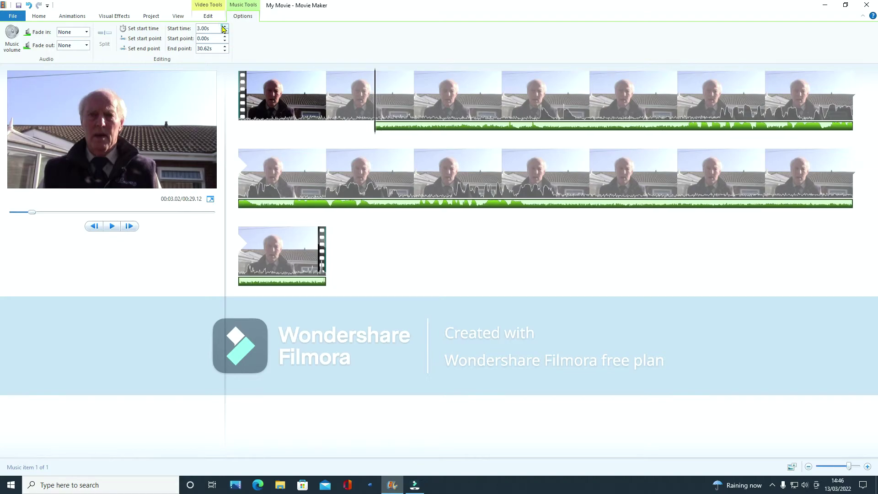
pyautogui.click(224, 28)
pyautogui.click(224, 28)
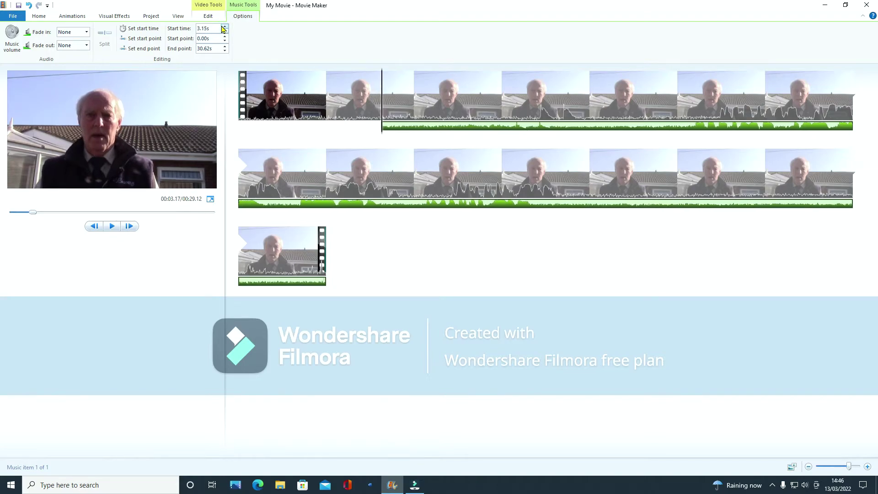
pyautogui.click(225, 28)
pyautogui.click(225, 27)
pyautogui.click(225, 28)
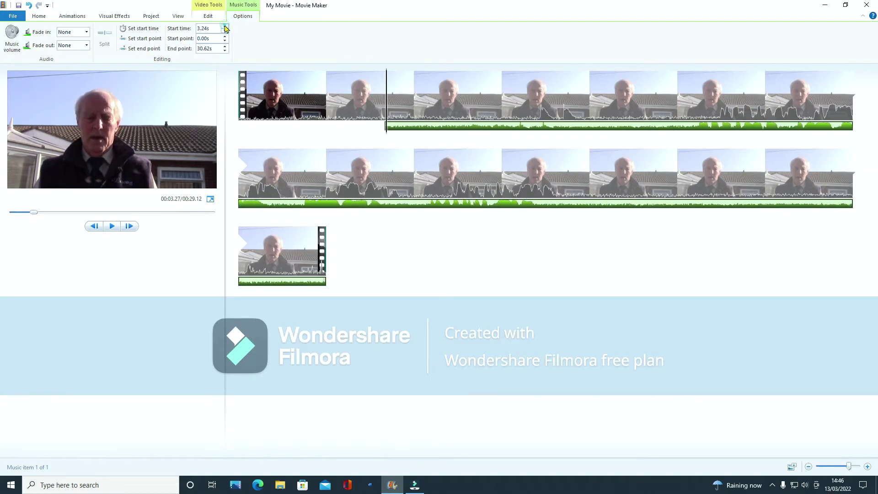
pyautogui.click(225, 28)
pyautogui.click(225, 27)
pyautogui.click(224, 28)
pyautogui.click(225, 28)
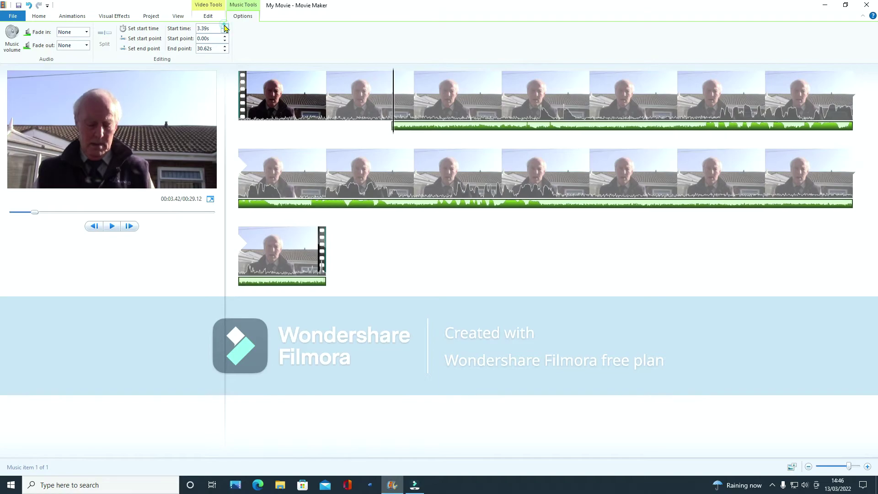
pyautogui.click(225, 28)
pyautogui.click(224, 28)
pyautogui.click(224, 28)
pyautogui.click(224, 28)
pyautogui.click(224, 28)
pyautogui.click(225, 28)
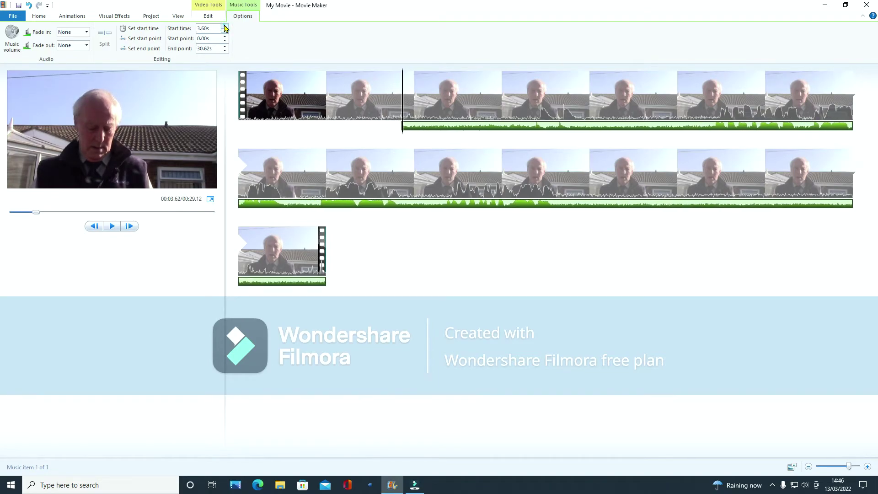
pyautogui.click(224, 28)
pyautogui.click(225, 28)
pyautogui.click(225, 28)
pyautogui.click(224, 28)
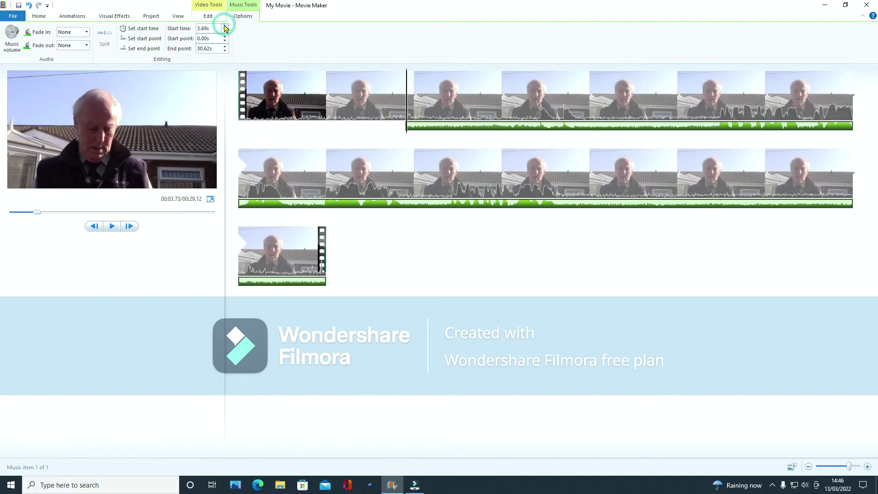
pyautogui.click(112, 227)
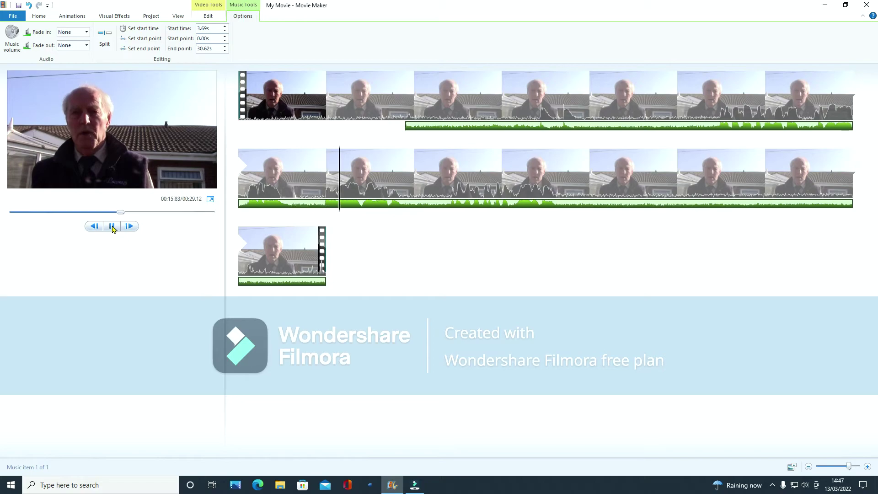
pyautogui.click(112, 226)
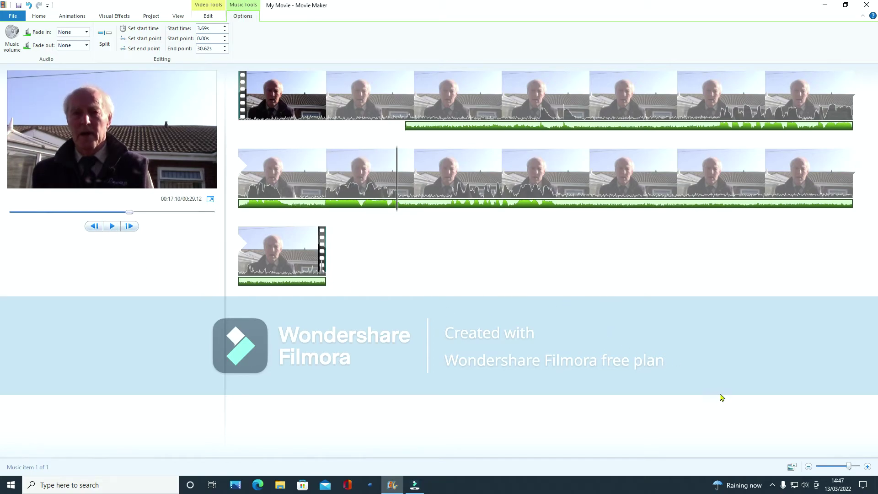
# Show extra large storyboard thumbnails and zoom out so the project spans two rows.
pyautogui.click(789, 467)
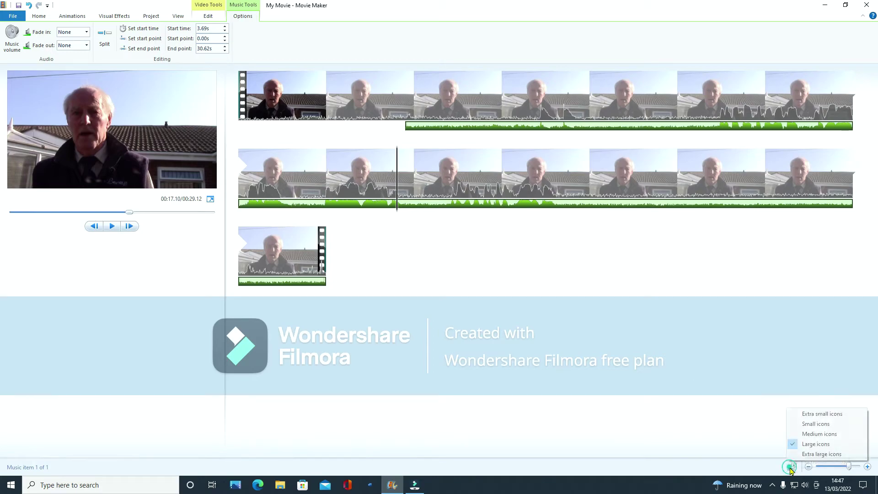
pyautogui.click(799, 454)
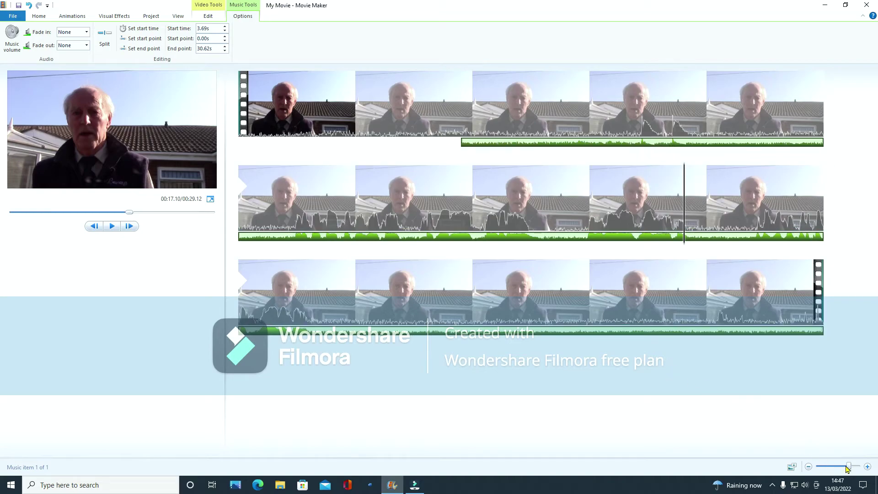
pyautogui.moveTo(849, 467)
pyautogui.mouseDown()
pyautogui.moveTo(825, 466)
pyautogui.moveTo(855, 467)
pyautogui.mouseUp()
pyautogui.moveTo(854, 466); pyautogui.dragTo(842, 467)
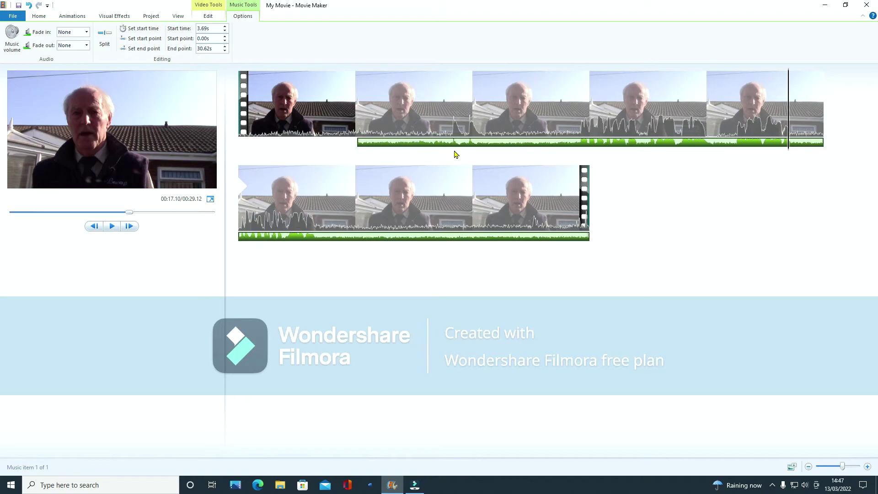
# Split the recording at about 7.35s and select the first 3.66-second clap piece.
pyautogui.click(486, 142)
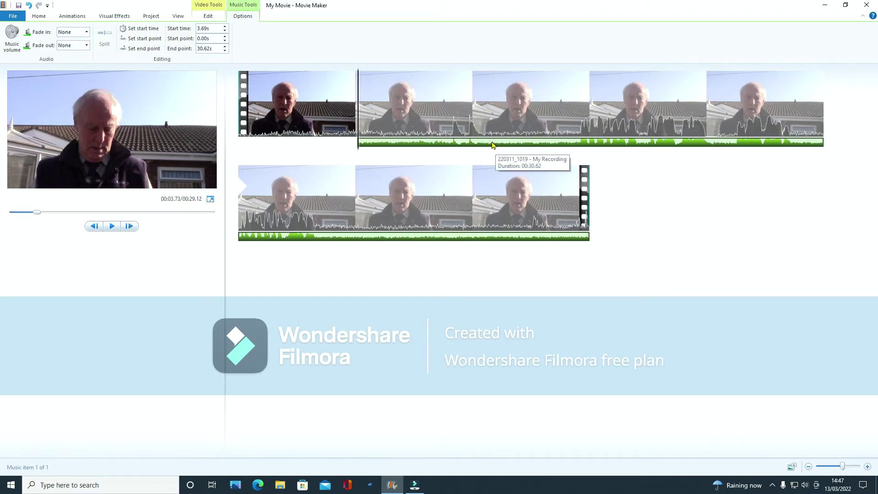
pyautogui.moveTo(358, 120); pyautogui.dragTo(477, 130)
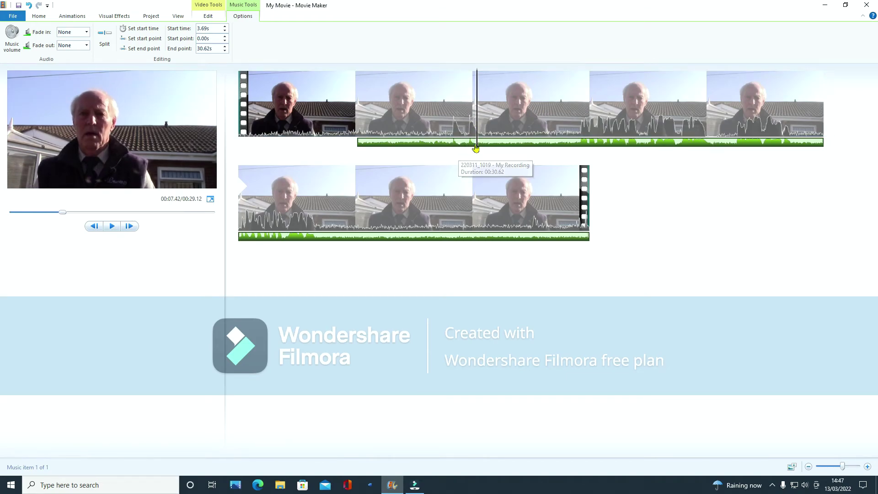
pyautogui.rightClick(475, 142)
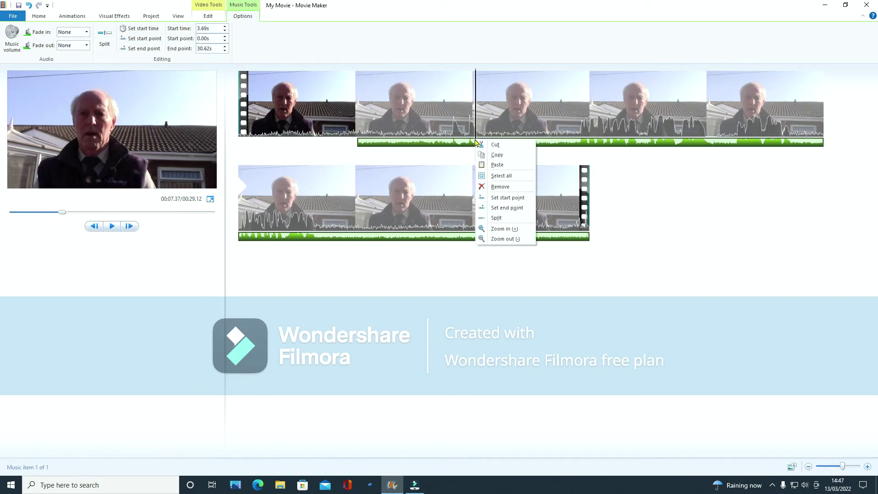
pyautogui.click(496, 218)
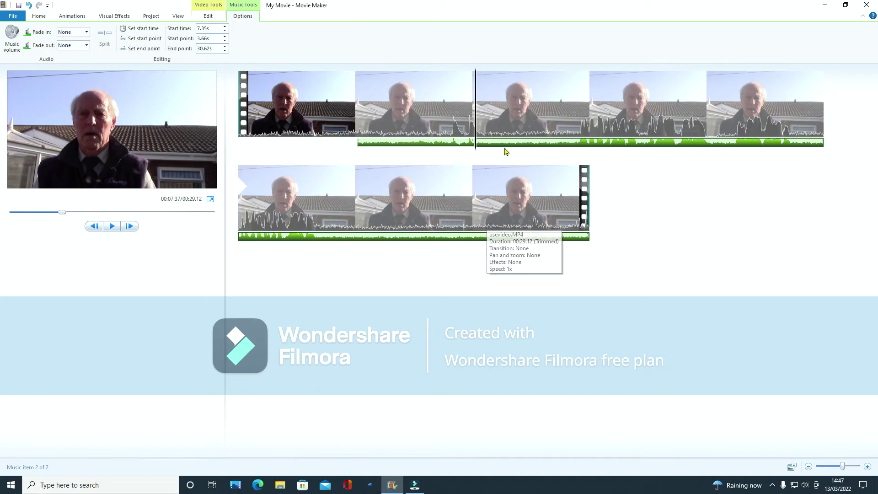
pyautogui.click(421, 143)
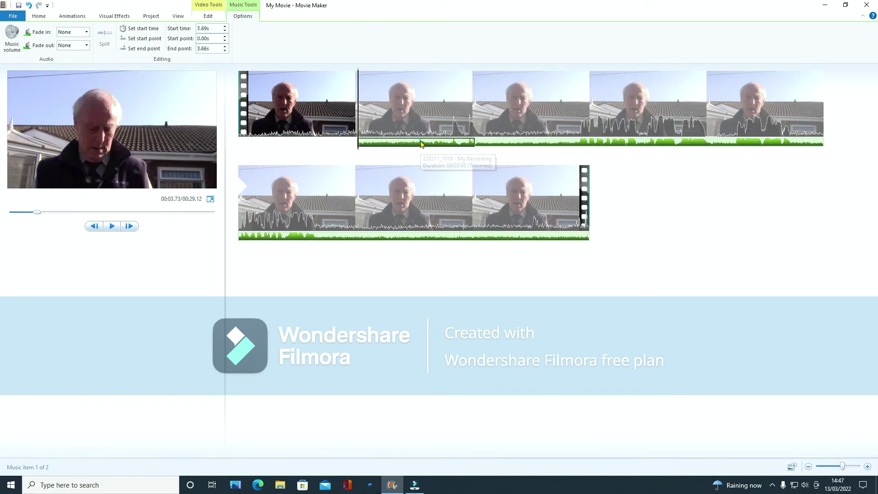
# Turn the first music piece's volume fully down to silence the clap.
pyautogui.click(12, 41)
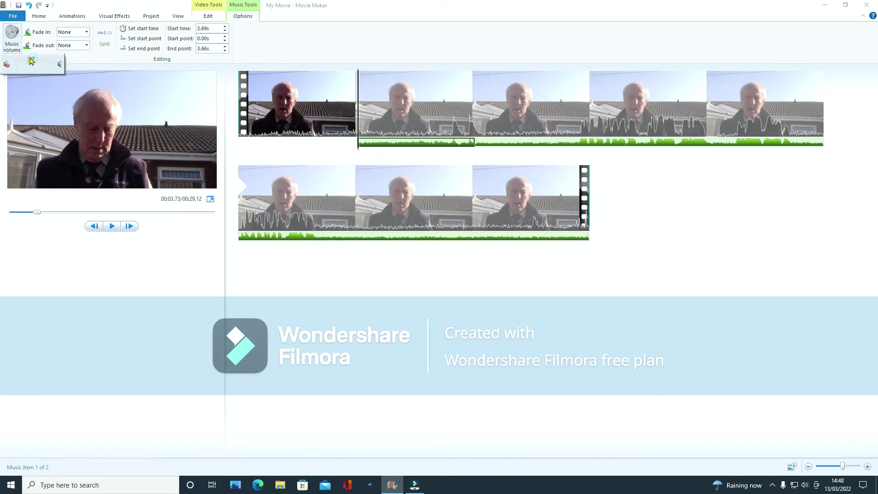
pyautogui.moveTo(31, 60); pyautogui.dragTo(17, 61)
pyautogui.click(112, 227)
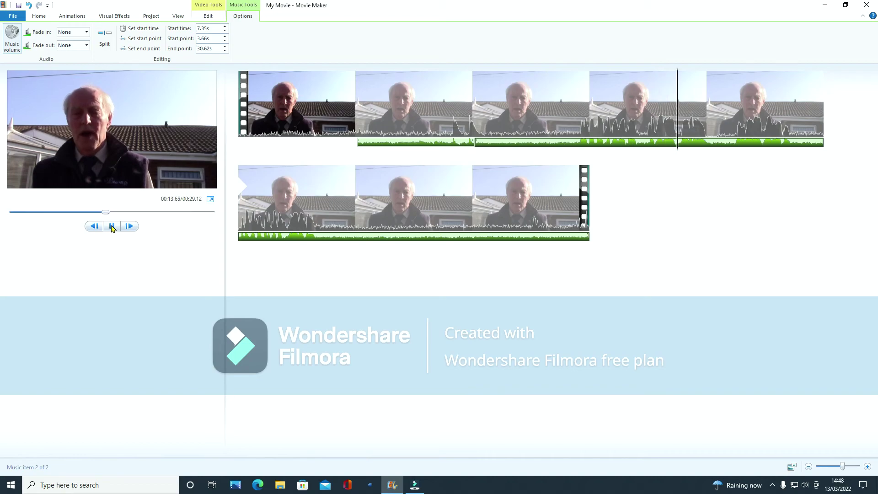
pyautogui.click(112, 227)
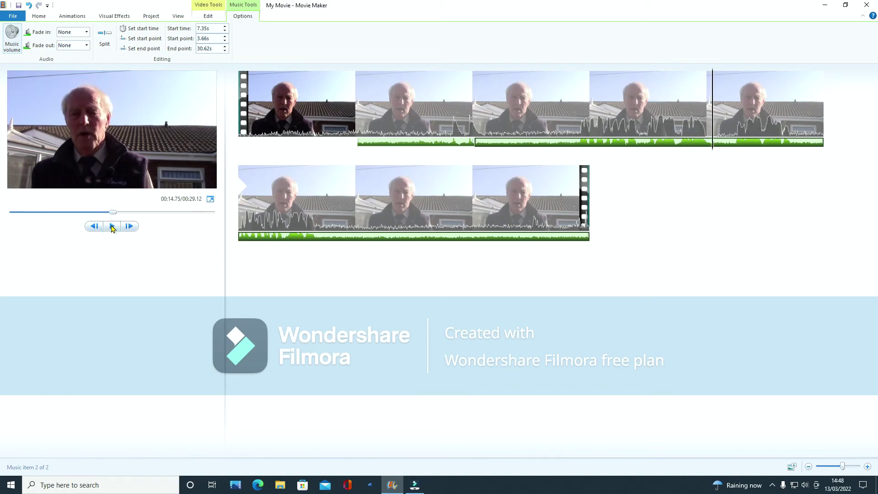